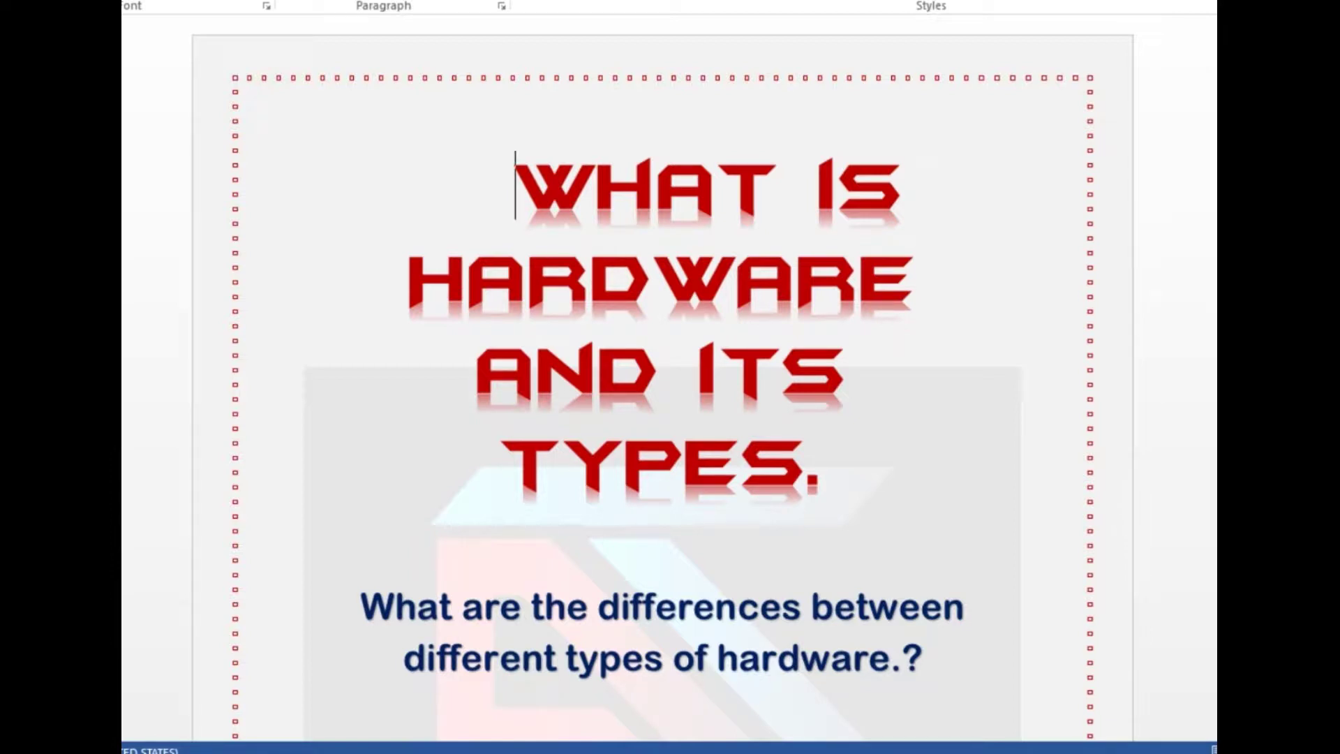
# Highlight the title-page question, then the green quote defining hardware, and deselect.
pyautogui.moveTo(363, 607); pyautogui.dragTo(890, 660)
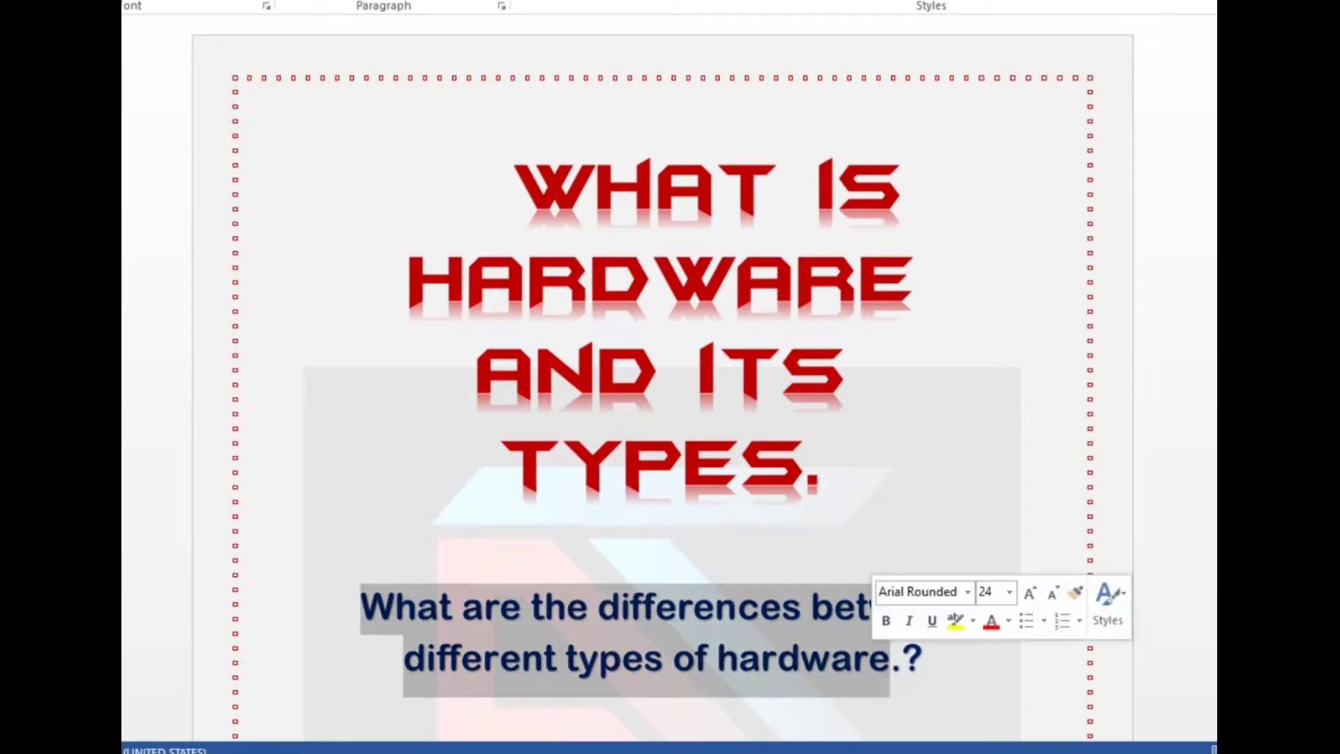
pyautogui.scroll(-3, 670, 419)
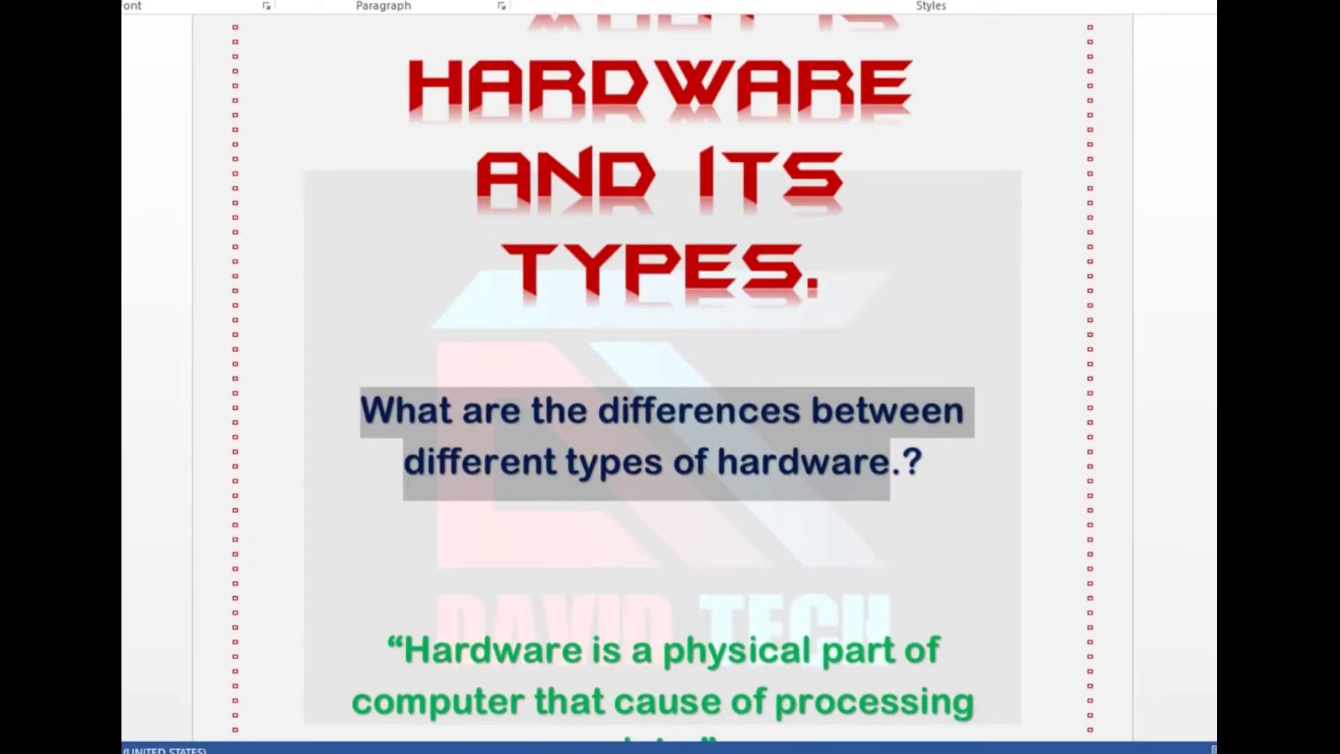
pyautogui.scroll(-5, 670, 420)
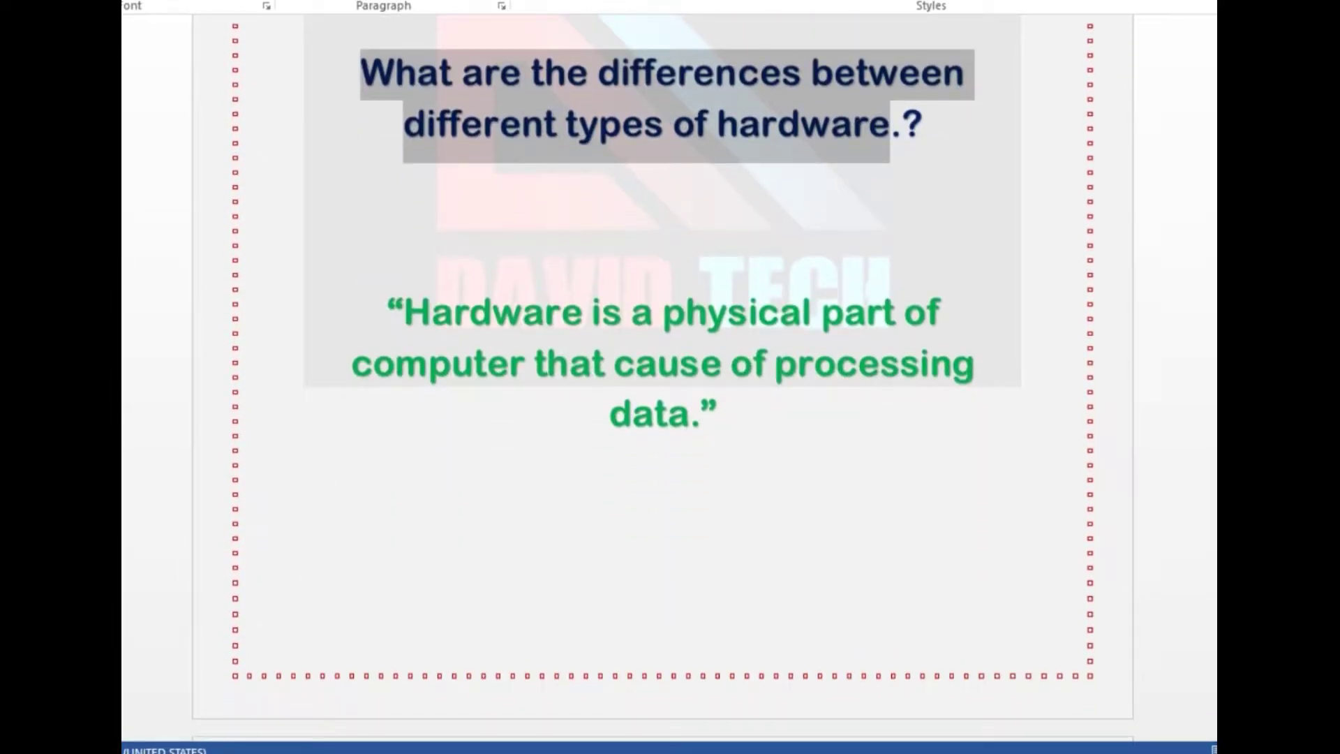
pyautogui.moveTo(404, 312)
pyautogui.mouseDown()
pyautogui.moveTo(564, 314)
pyautogui.moveTo(731, 364)
pyautogui.moveTo(686, 415)
pyautogui.moveTo(708, 414)
pyautogui.mouseUp()
pyautogui.click(718, 412)
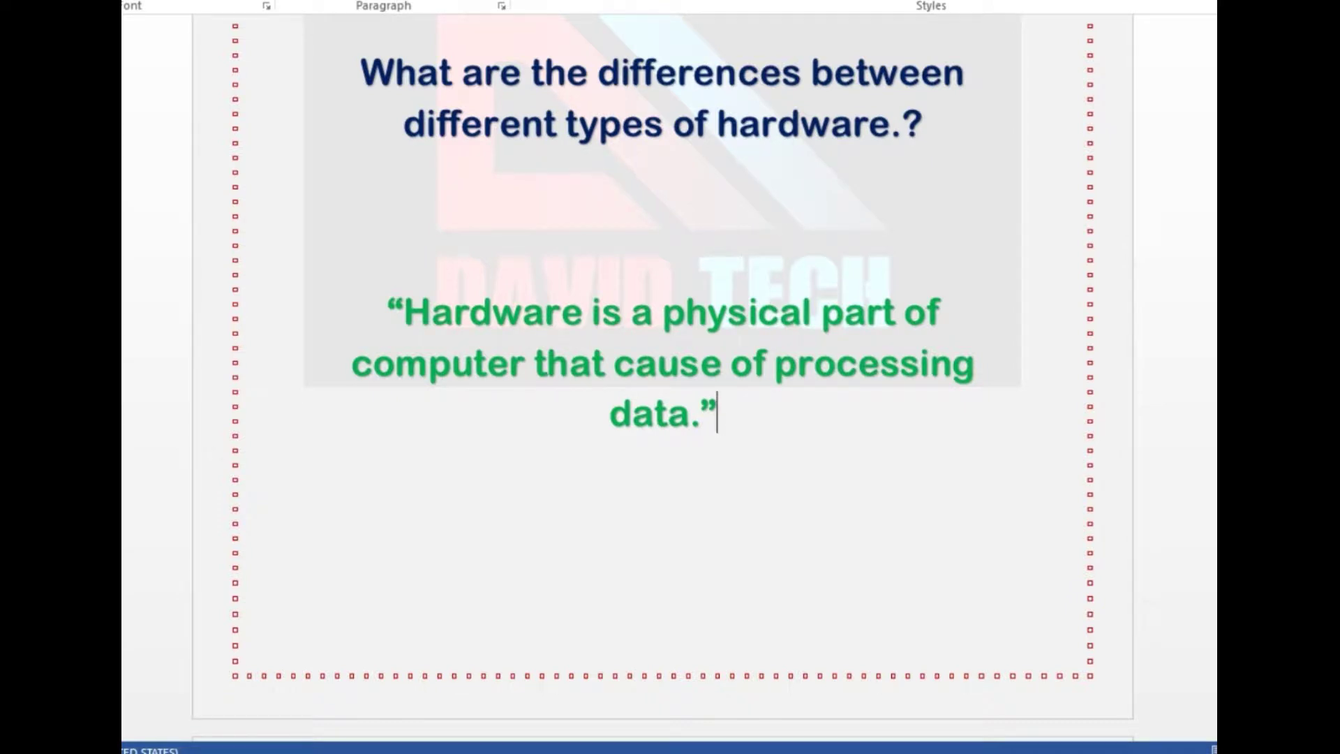
pyautogui.scroll(-3, 670, 377)
pyautogui.scroll(-3, 670, 378)
pyautogui.scroll(-4, 671, 377)
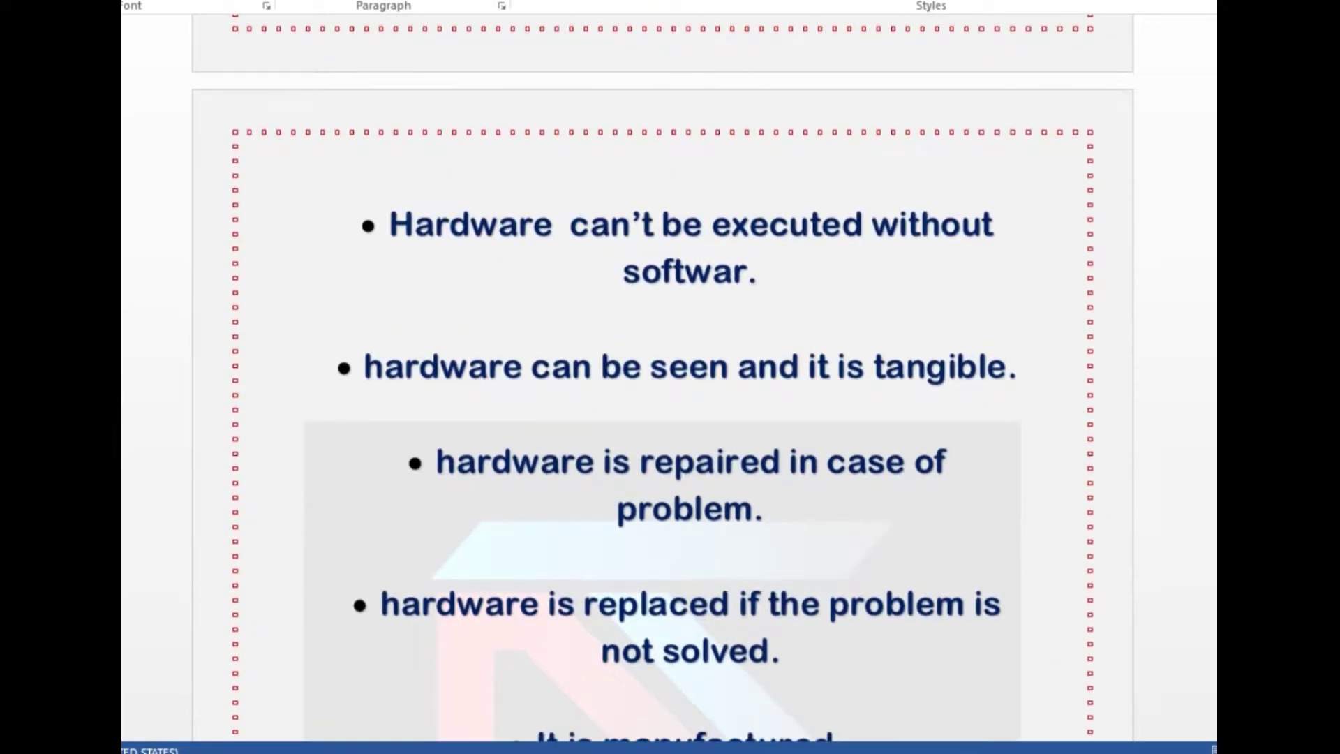
# Highlight the first bullet and the bullet about replacing hardware.
pyautogui.hotkey('shift', 'Right')
pyautogui.hotkey('shift', 'Right')
pyautogui.hotkey('shift', 'Right')
pyautogui.hotkey('shift', 'Right')
pyautogui.hotkey('shift', 'Right')
pyautogui.hotkey('shift', 'Right')
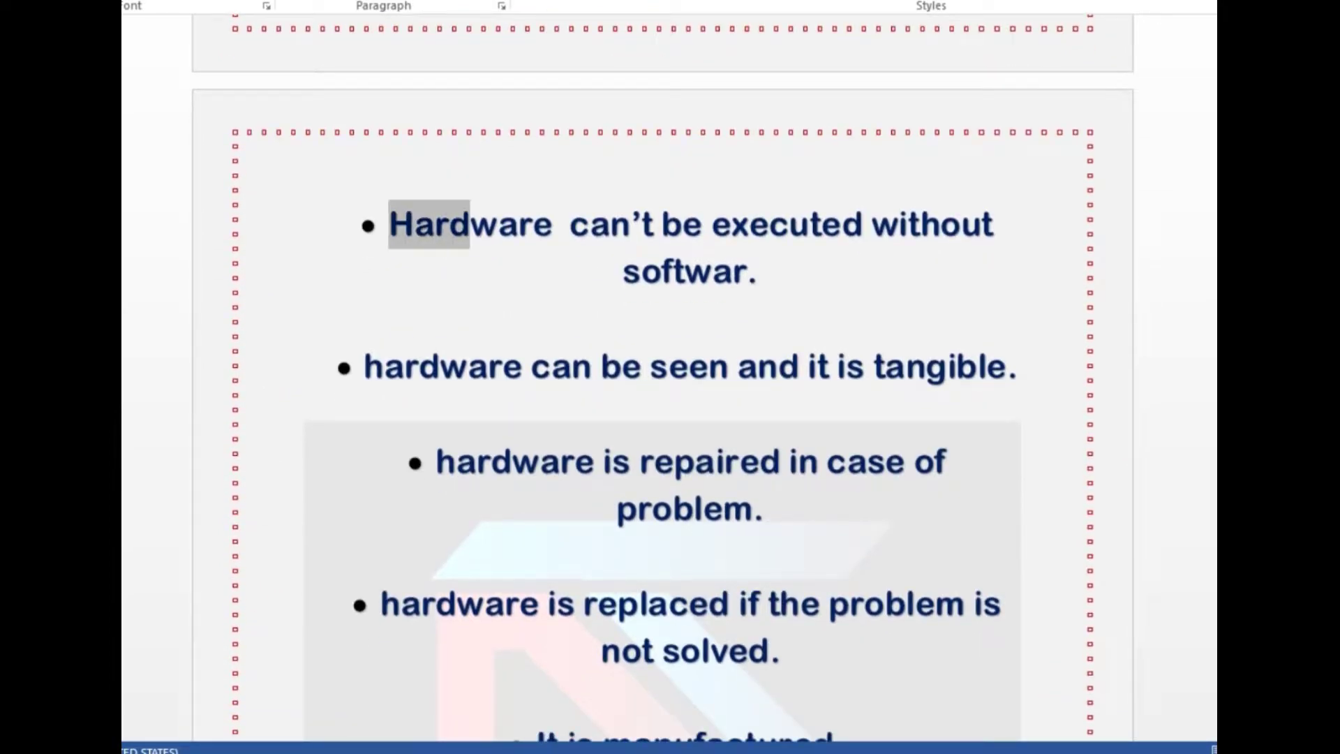
pyautogui.hotkey('shift', 'End')
pyautogui.hotkey('shift', 'Right')
pyautogui.hotkey('shift', 'Right')
pyautogui.hotkey('shift', 'Right')
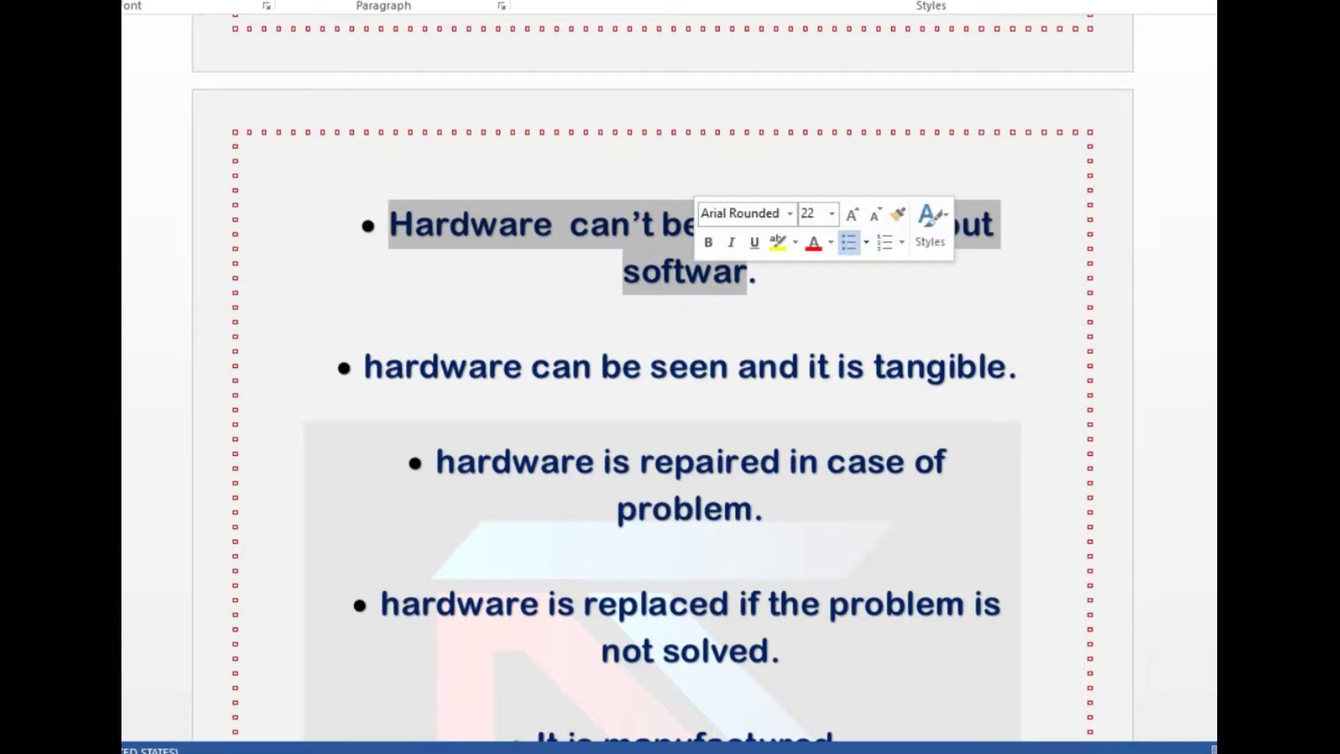
pyautogui.press('Right')
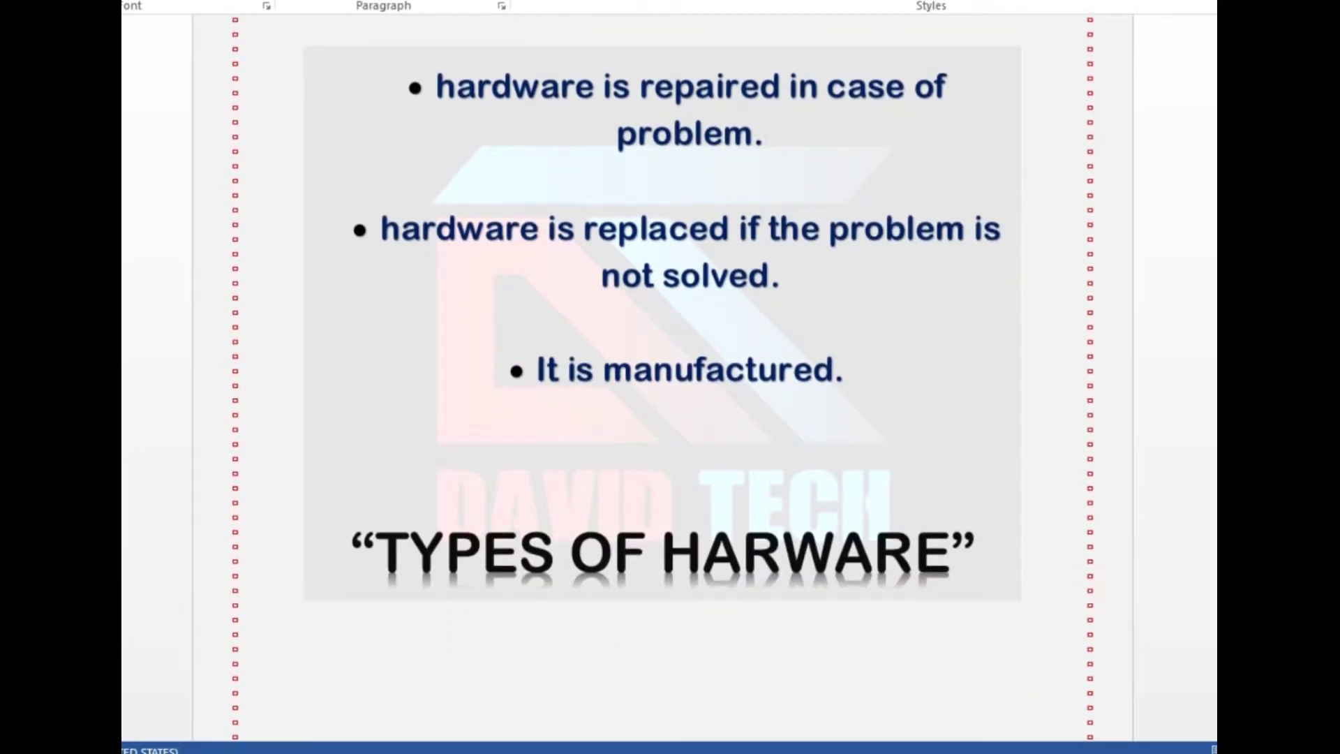
pyautogui.hotkey('shift', 'Down')
pyautogui.hotkey('shift', 'Down')
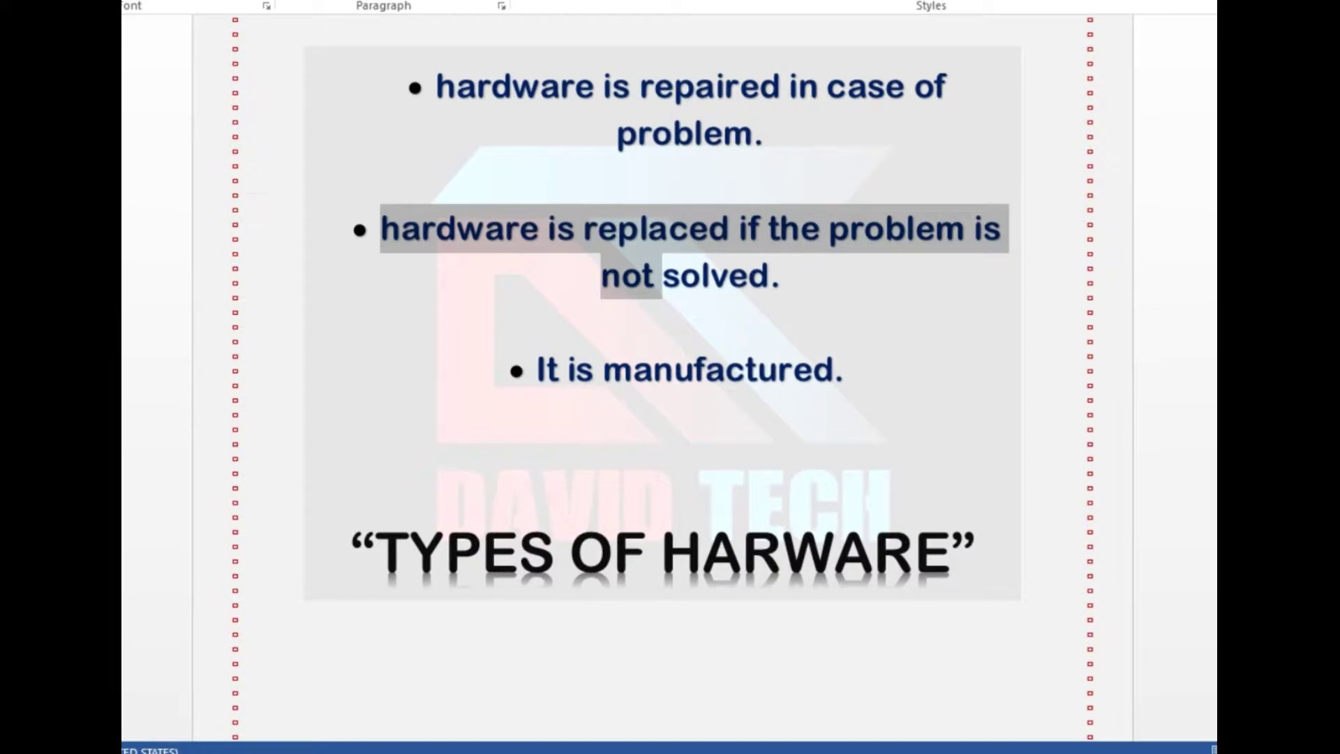
pyautogui.hotkey('shift', 'End')
pyautogui.click(781, 274)
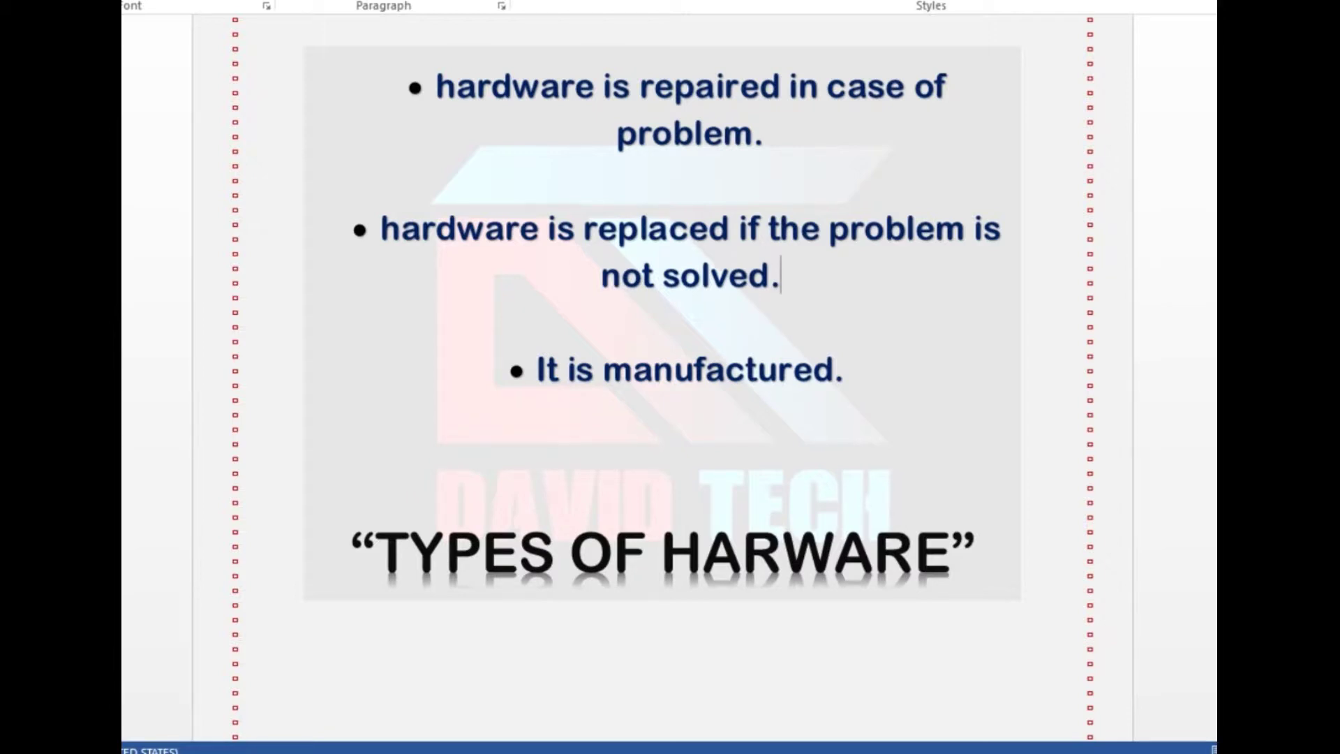
# Highlight the 'It is manufactured' bullet and the TYPES OF HARWARE heading.
pyautogui.moveTo(538, 368); pyautogui.dragTo(836, 369)
pyautogui.click(836, 368)
pyautogui.moveTo(378, 553); pyautogui.dragTo(948, 553)
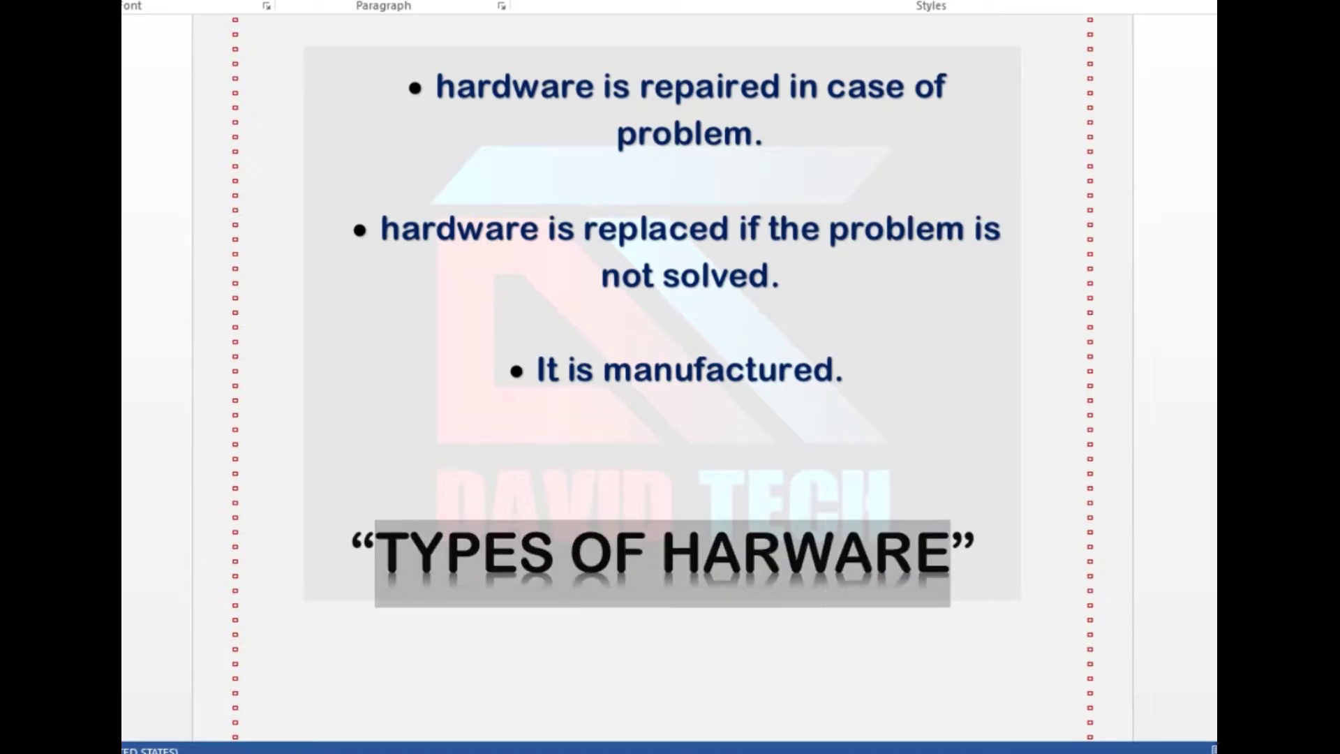
pyautogui.click(664, 478)
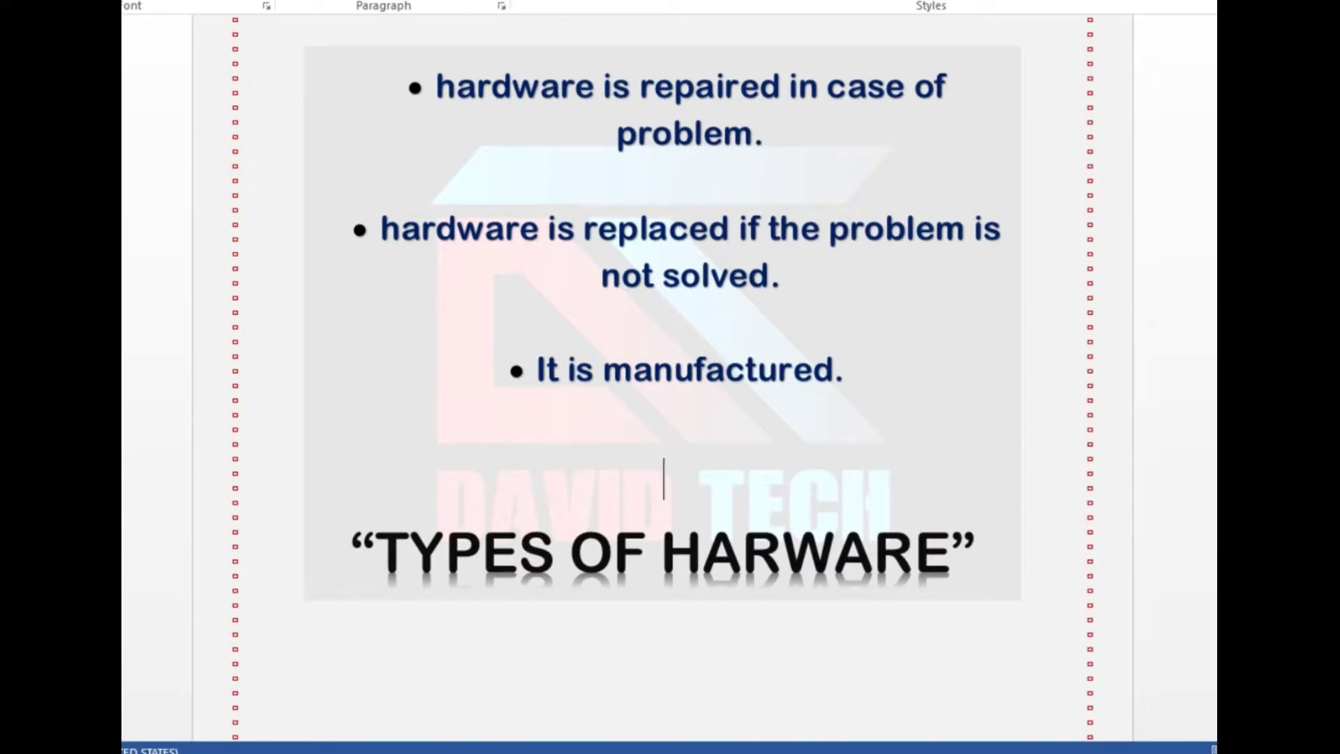
pyautogui.scroll(-4, 663, 478)
pyautogui.scroll(-3, 663, 479)
pyautogui.scroll(-4, 664, 479)
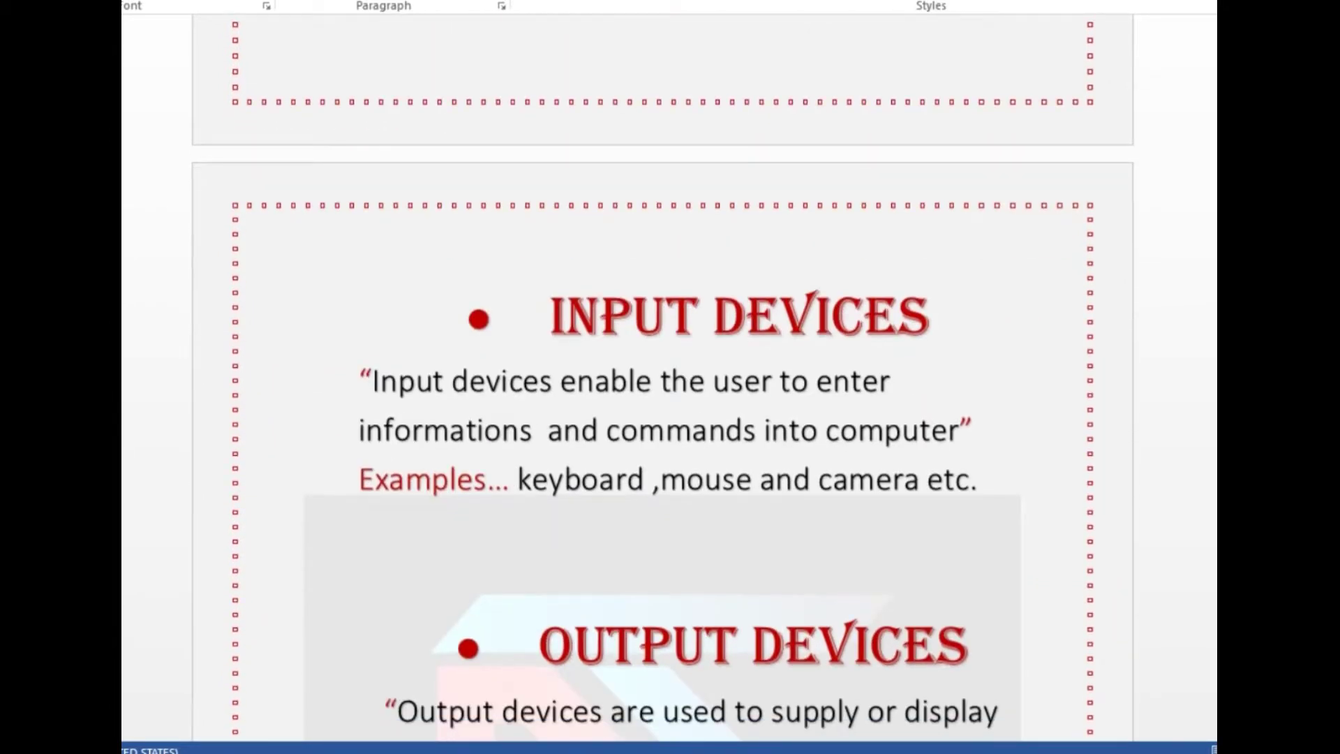
# Highlight the full input devices definition and the keyboard example.
pyautogui.moveTo(359, 381); pyautogui.dragTo(764, 430)
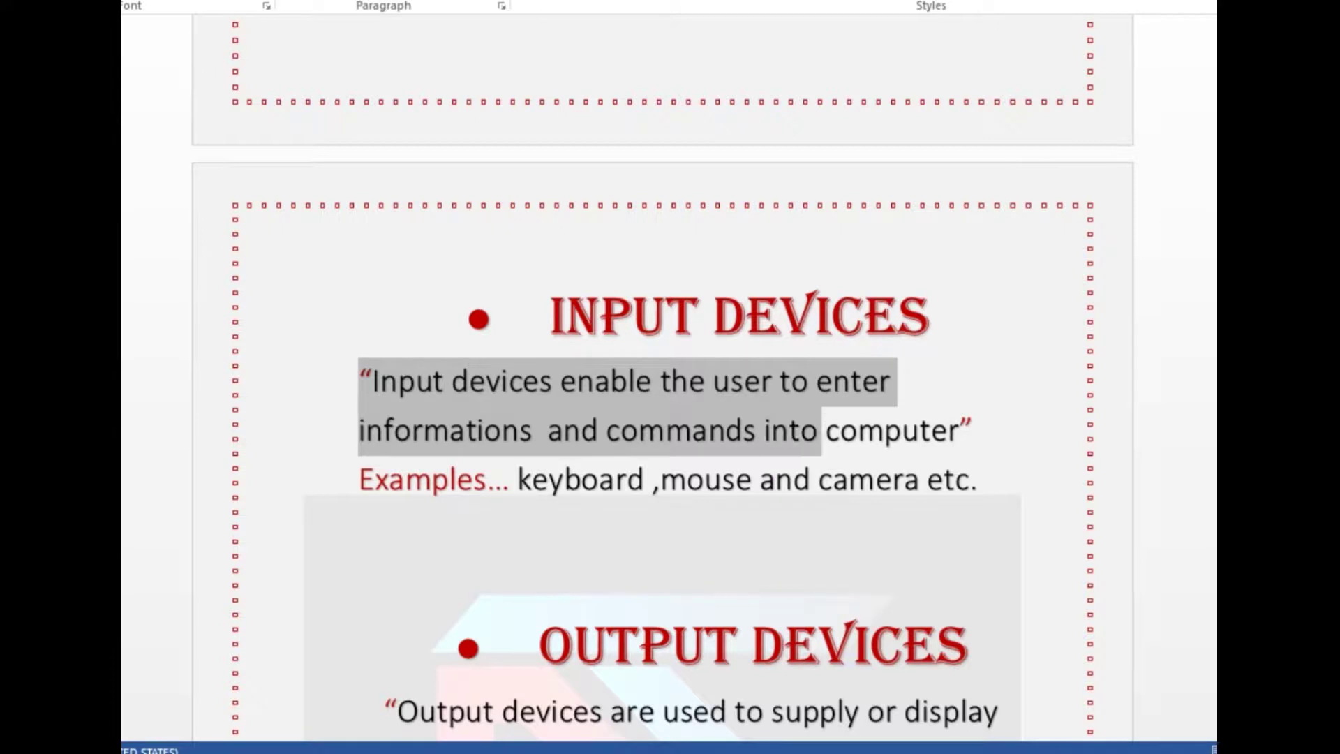
pyautogui.moveTo(764, 431); pyautogui.dragTo(960, 431)
pyautogui.click(971, 430)
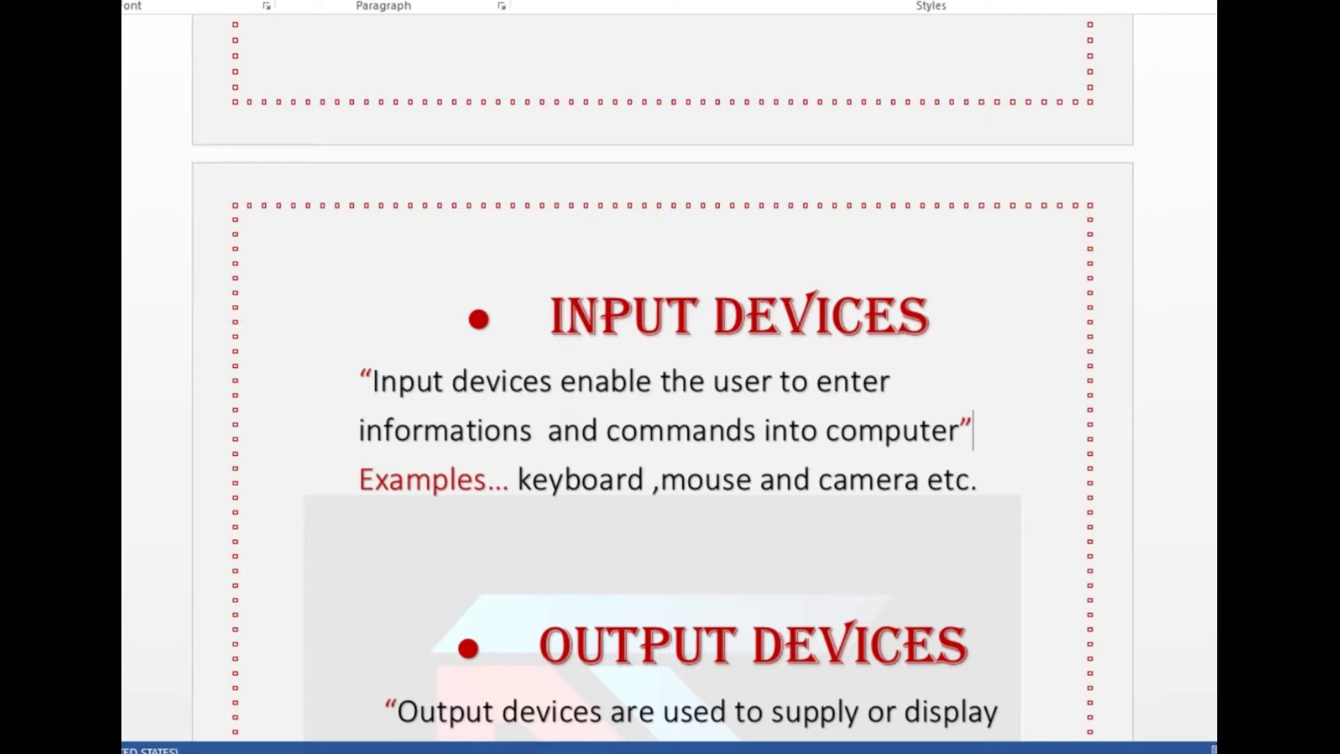
pyautogui.moveTo(517, 479); pyautogui.dragTo(597, 479)
pyautogui.click(833, 479)
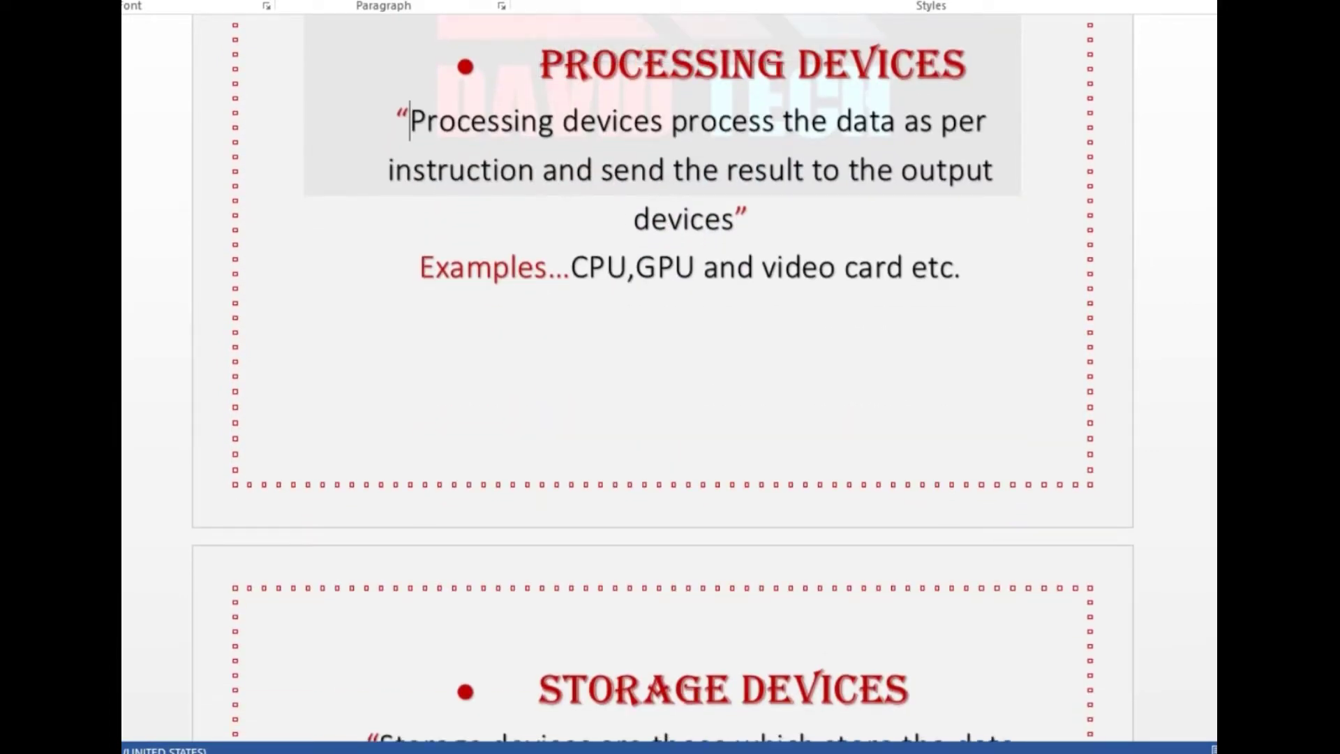
# Select the PROCESSING DEVICES heading and its two-line definition.
pyautogui.moveTo(411, 122)
pyautogui.mouseDown()
pyautogui.moveTo(498, 122)
pyautogui.moveTo(723, 169)
pyautogui.moveTo(732, 219)
pyautogui.mouseUp()
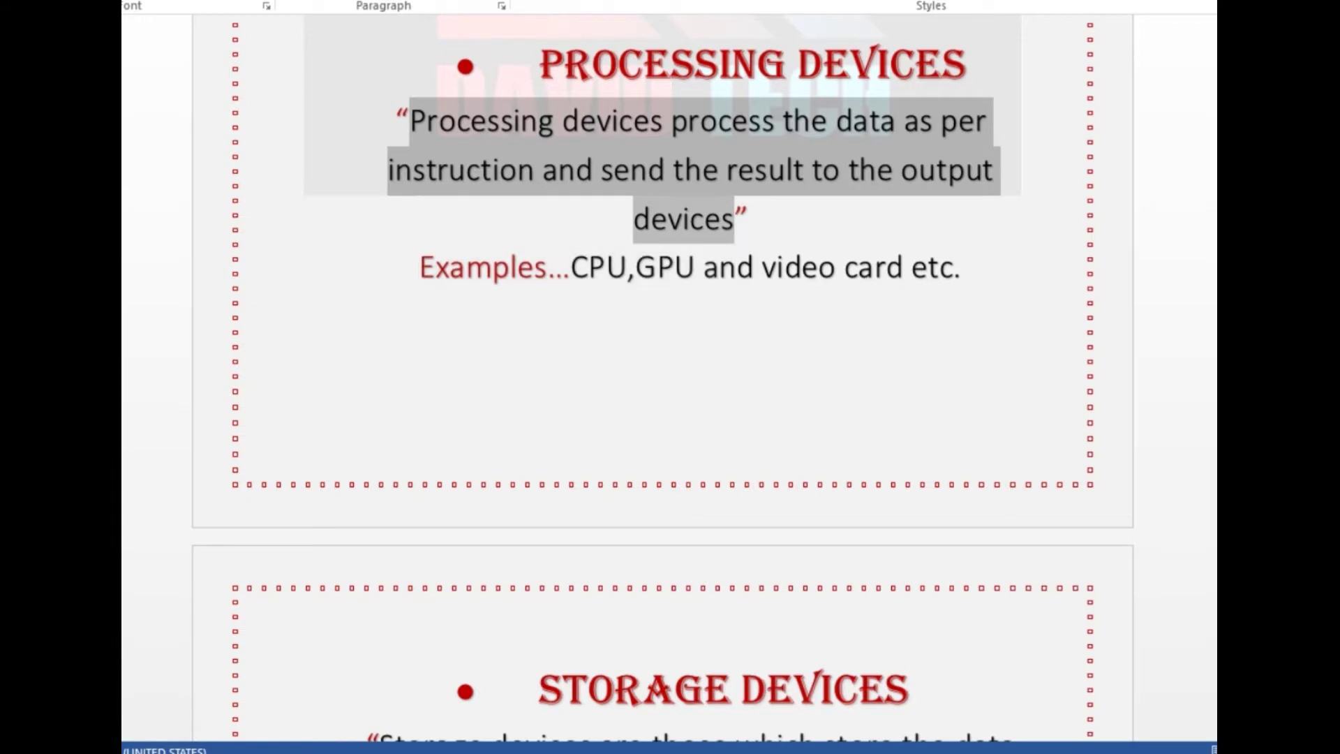
pyautogui.press('Right')
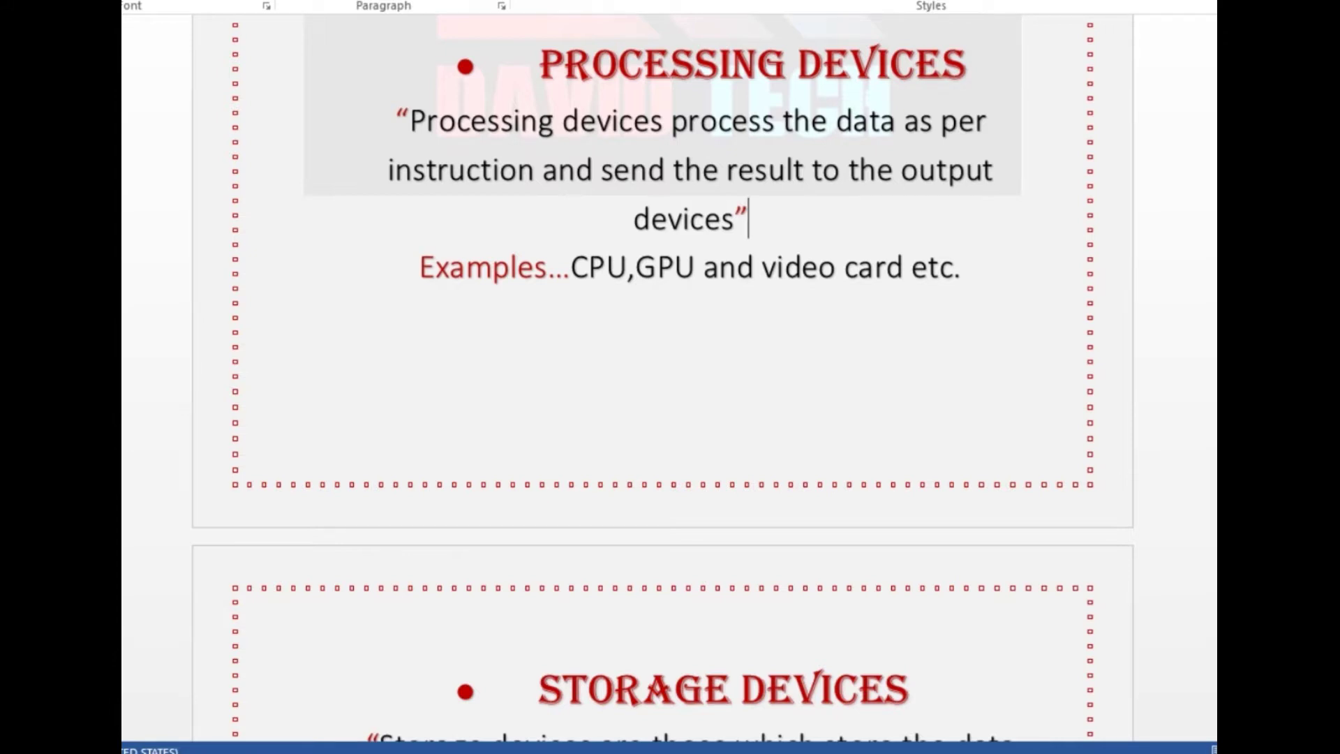
pyautogui.press('Left')
pyautogui.hotkey('shift', 'Left')
pyautogui.hotkey('shift', 'Up')
pyautogui.hotkey('shift', 'Home')
pyautogui.hotkey('shift', 'Up')
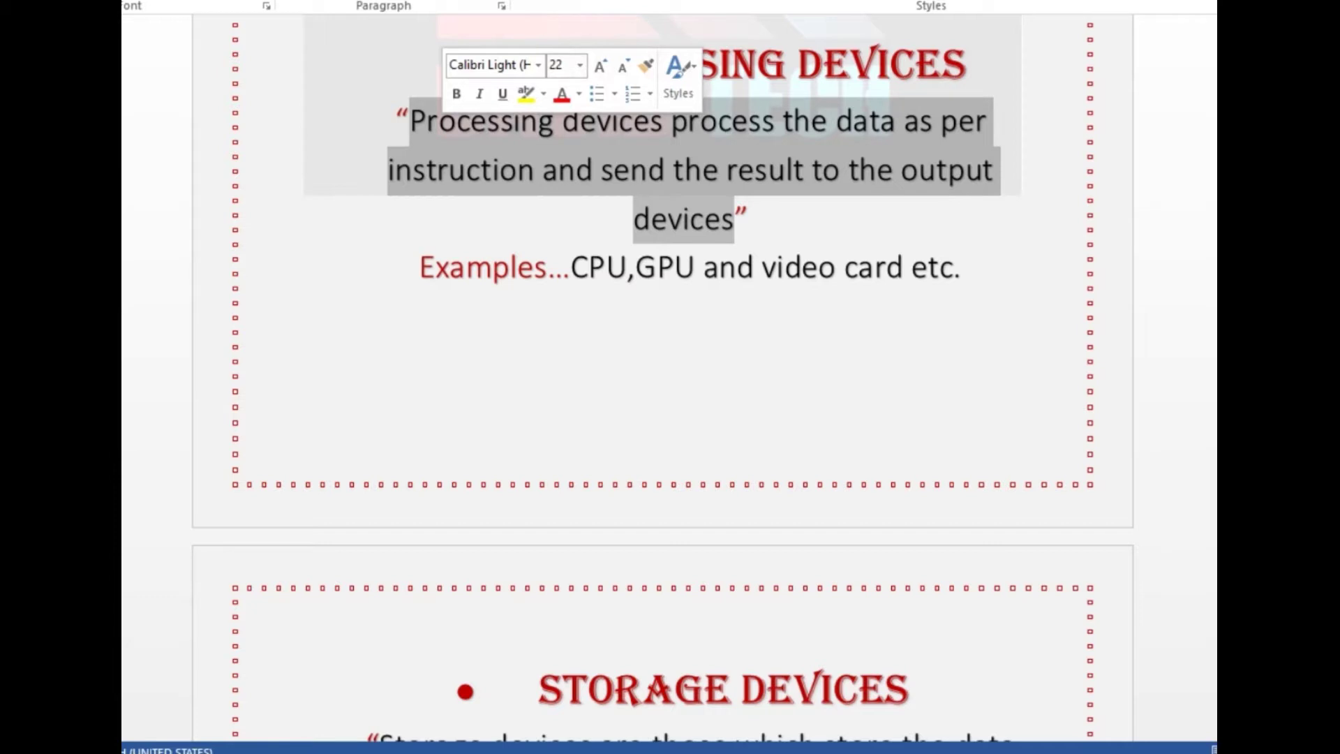
pyautogui.press('Left')
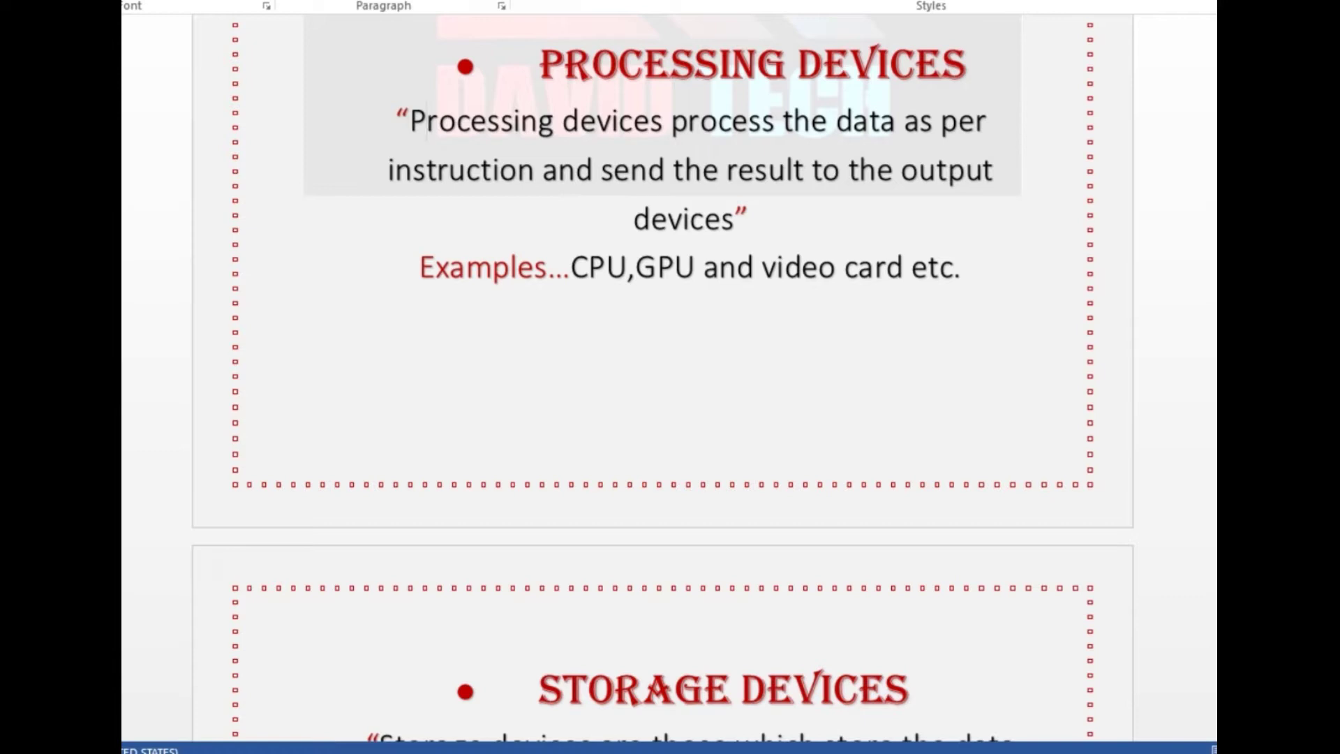
pyautogui.hotkey('shift', 'Down')
pyautogui.hotkey('shift', 'Down')
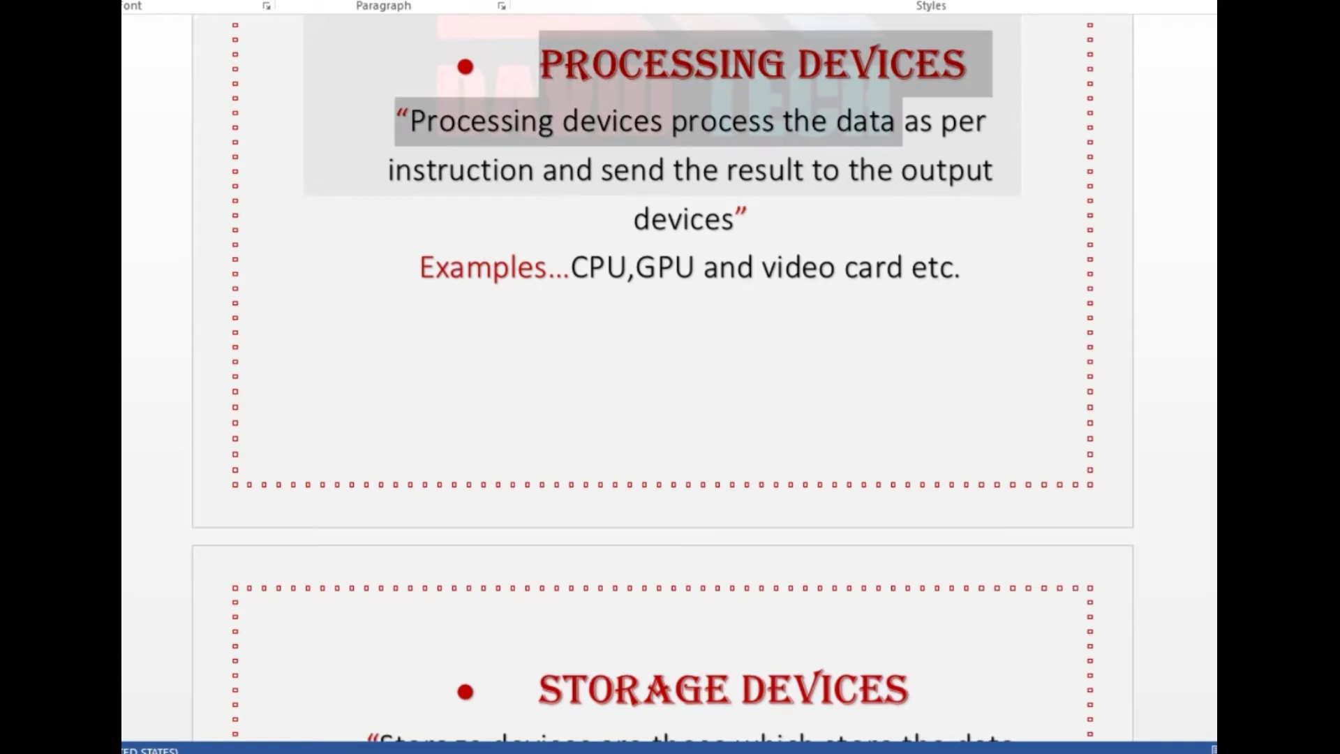
pyautogui.hotkey('shift', 'Down')
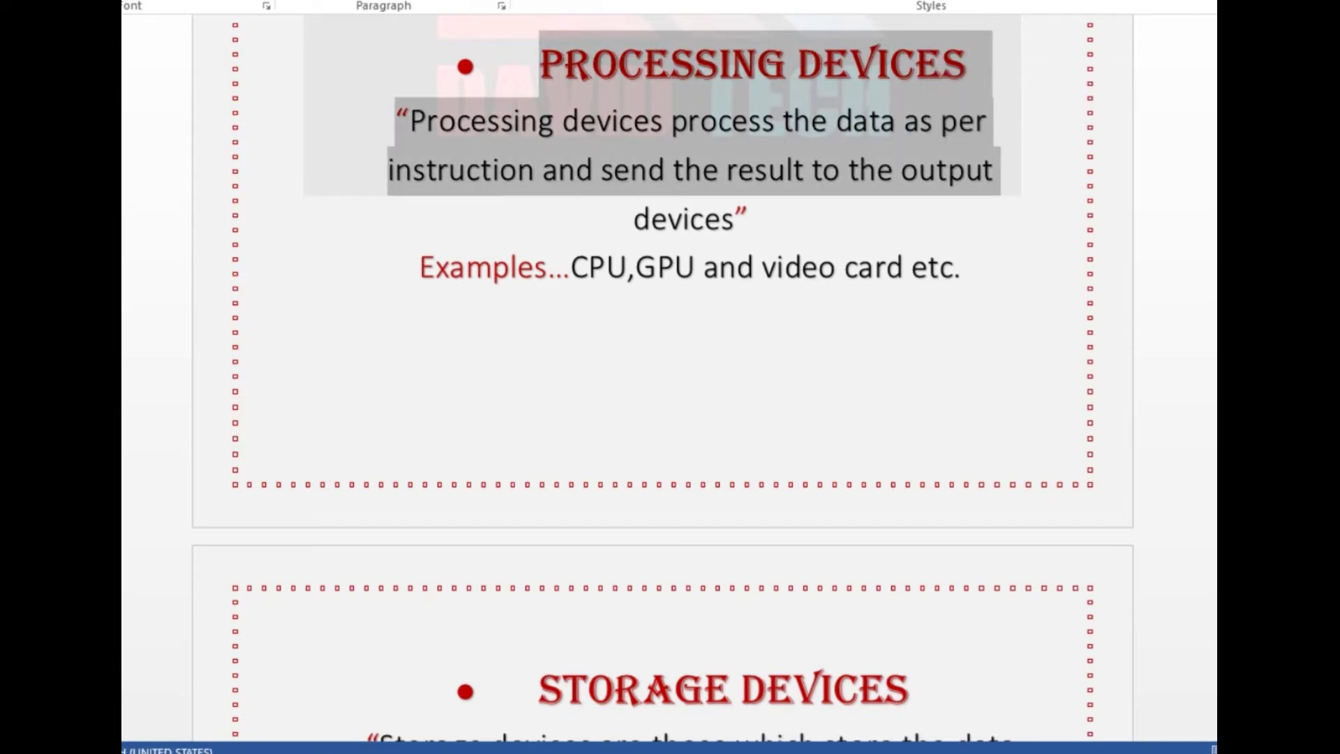
# Mark the examples CPU, GPU and video card.
pyautogui.moveTo(572, 268); pyautogui.dragTo(603, 267)
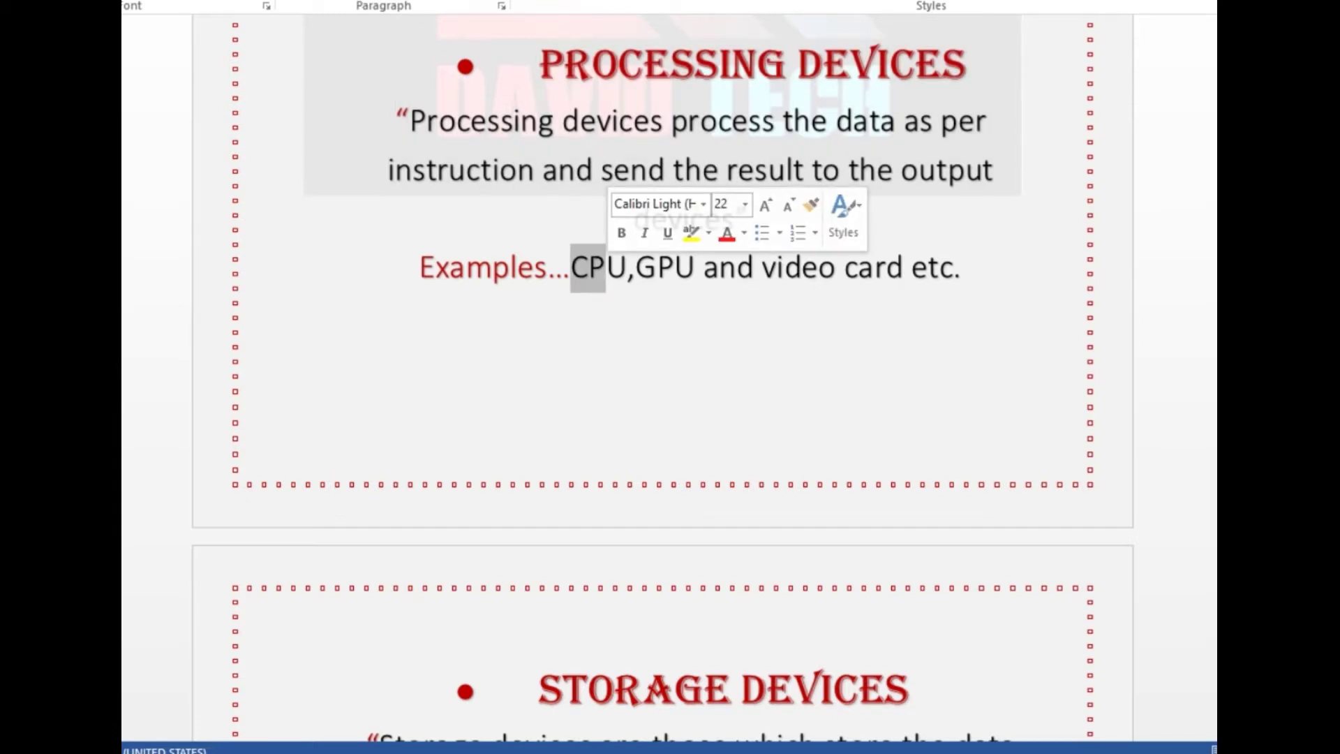
pyautogui.hotkey('shift', 'Right')
pyautogui.hotkey('shift', 'Right')
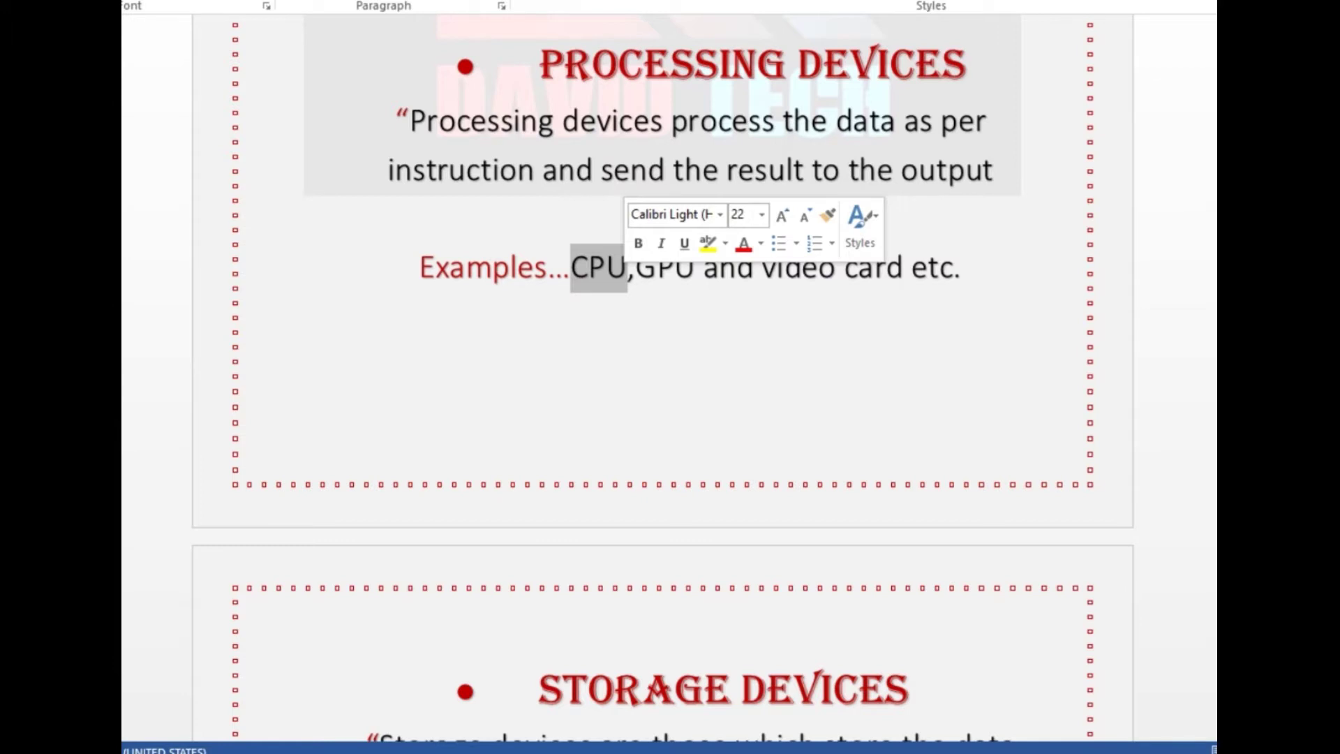
pyautogui.moveTo(635, 267); pyautogui.dragTo(673, 267)
pyautogui.hotkey('shift', 'Right')
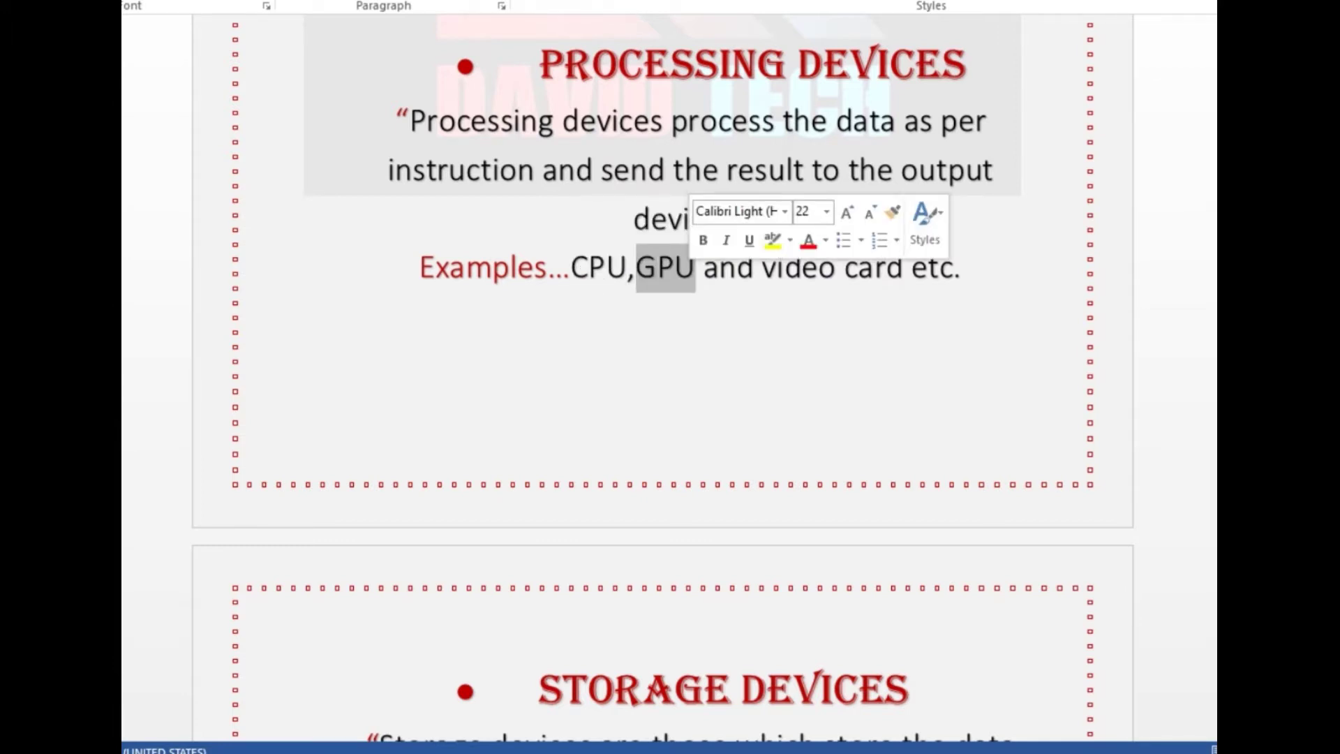
pyautogui.click(761, 267)
pyautogui.hotkey('shift', 'Right')
pyautogui.hotkey('shift', 'Right')
pyautogui.hotkey('shift', 'Right')
pyautogui.hotkey('shift', 'Right')
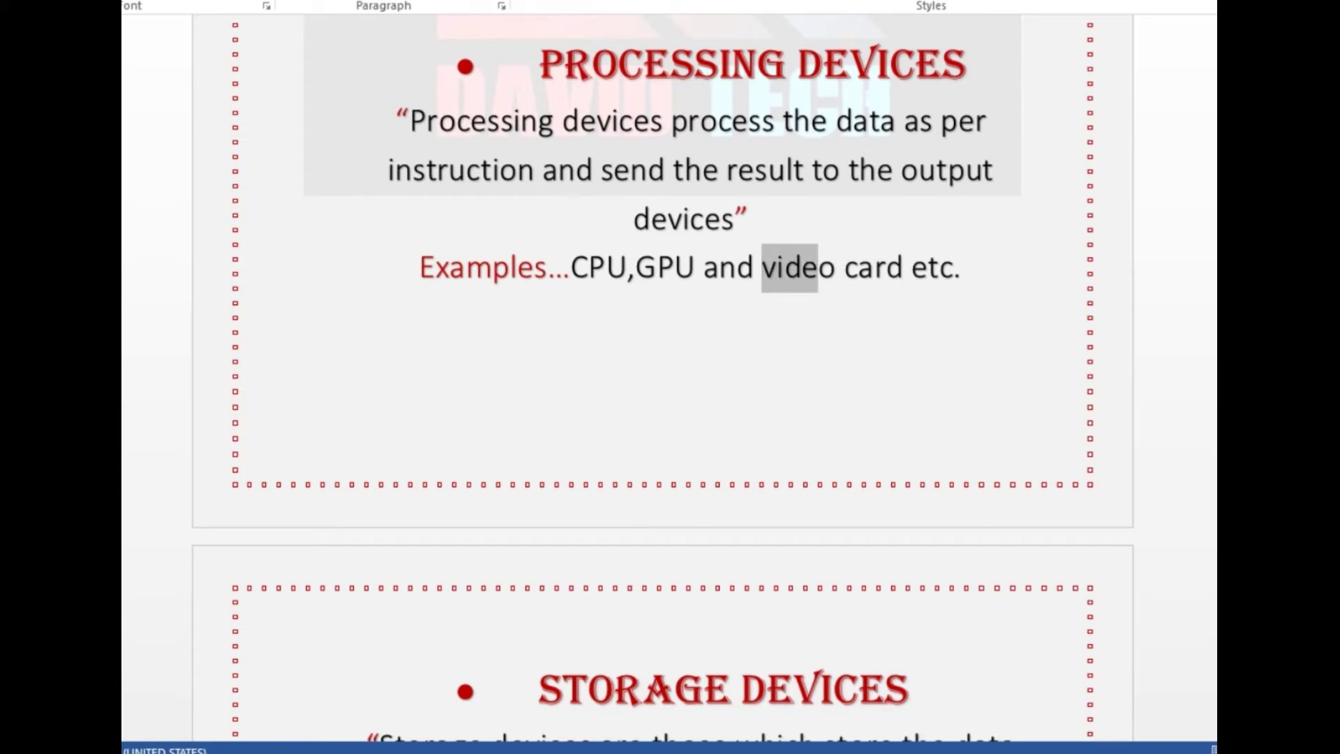
pyautogui.hotkey('shift', 'Right')
pyautogui.hotkey('shift', 'Right')
pyautogui.hotkey('shift', 'Right')
pyautogui.hotkey('shift', 'Right')
pyautogui.hotkey('shift', 'Right')
pyautogui.hotkey('shift', 'Right')
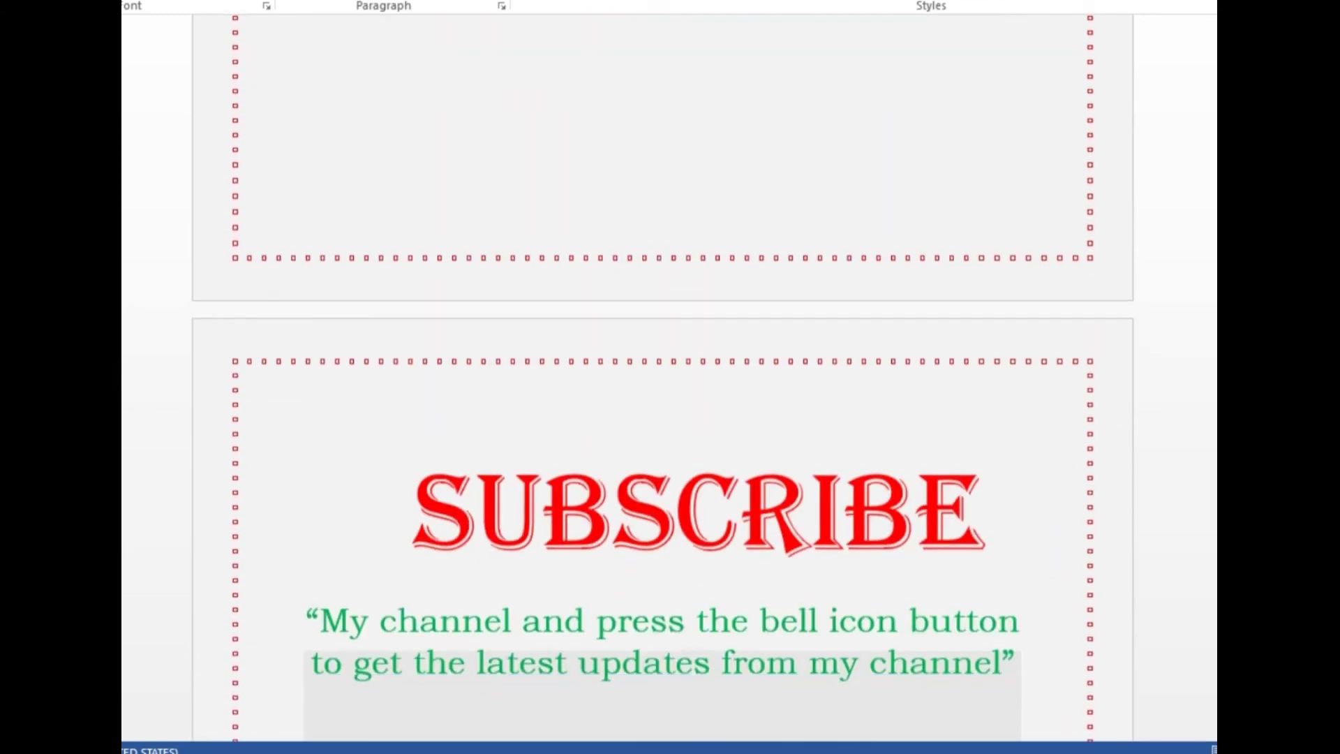
pyautogui.scroll(-2, 670, 377)
pyautogui.scroll(-1, 669, 377)
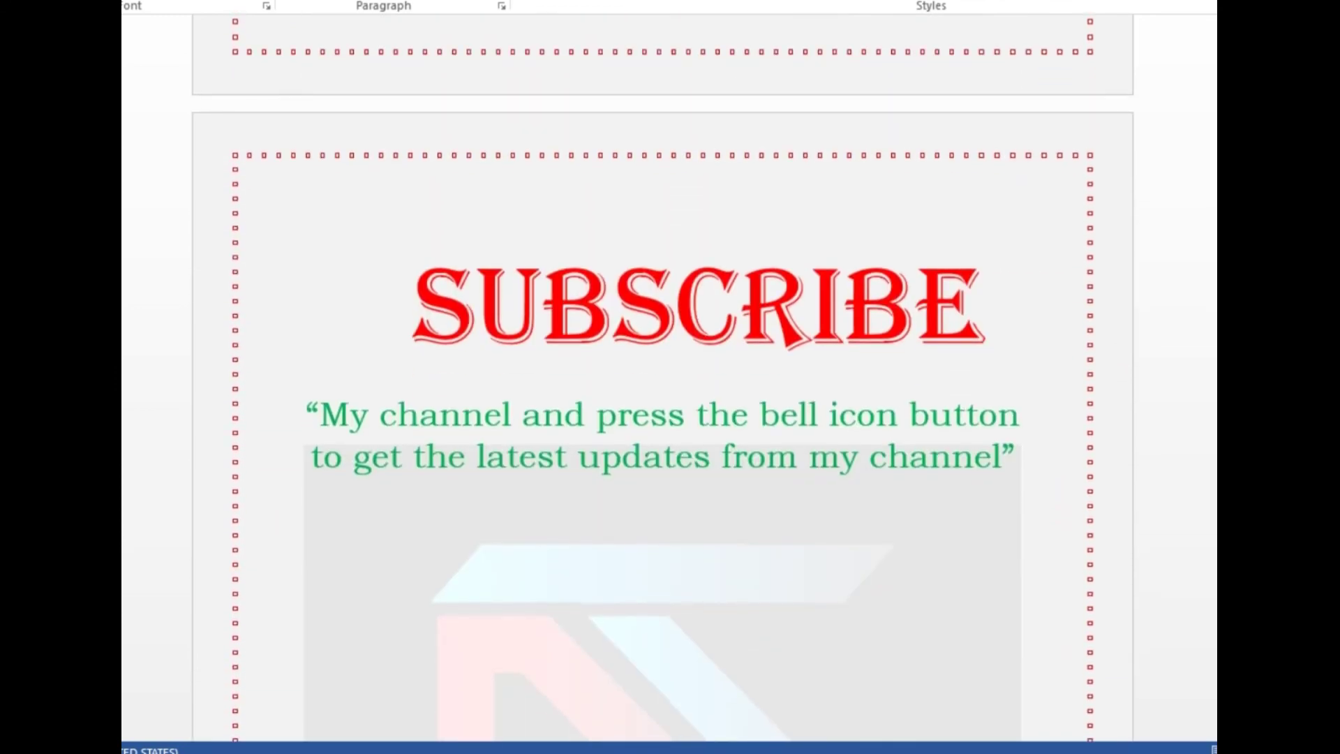
# Highlight the SUBSCRIBE heading and the green channel message below it.
pyautogui.moveTo(415, 303); pyautogui.dragTo(913, 303)
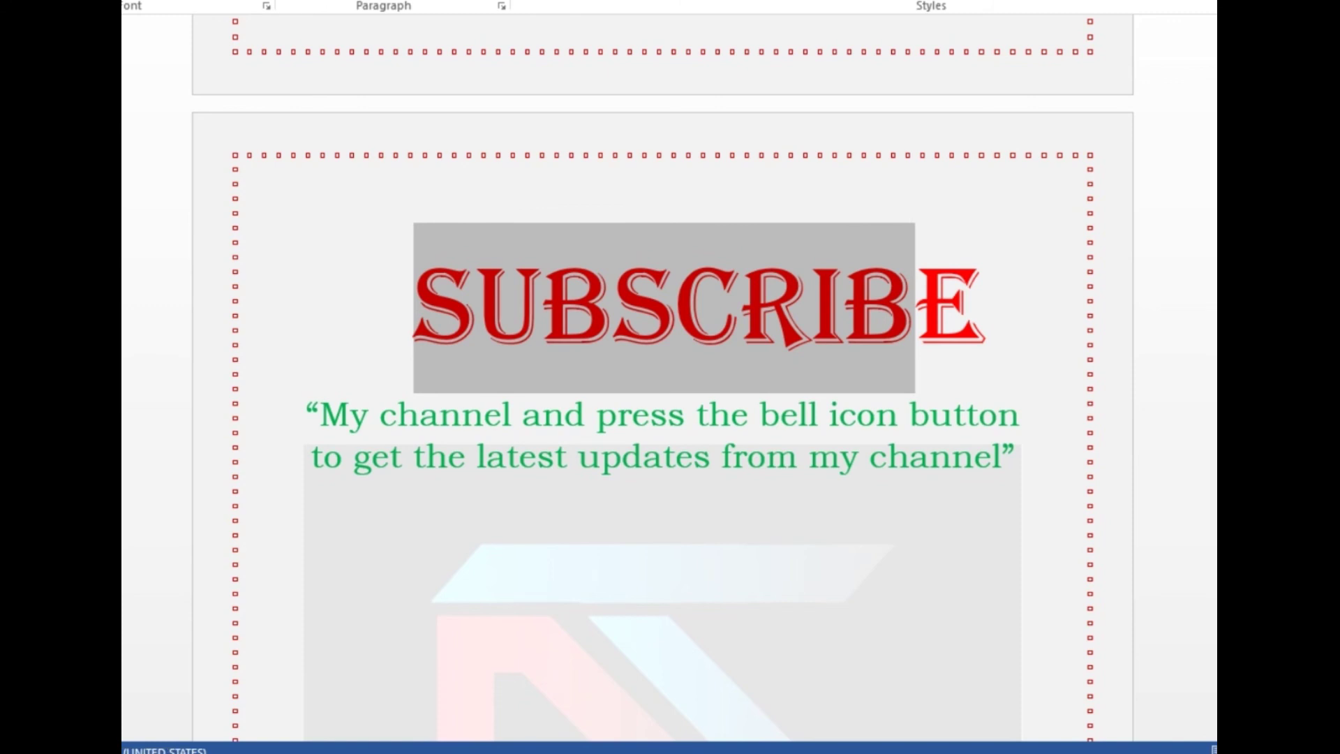
pyautogui.moveTo(315, 416); pyautogui.dragTo(723, 460)
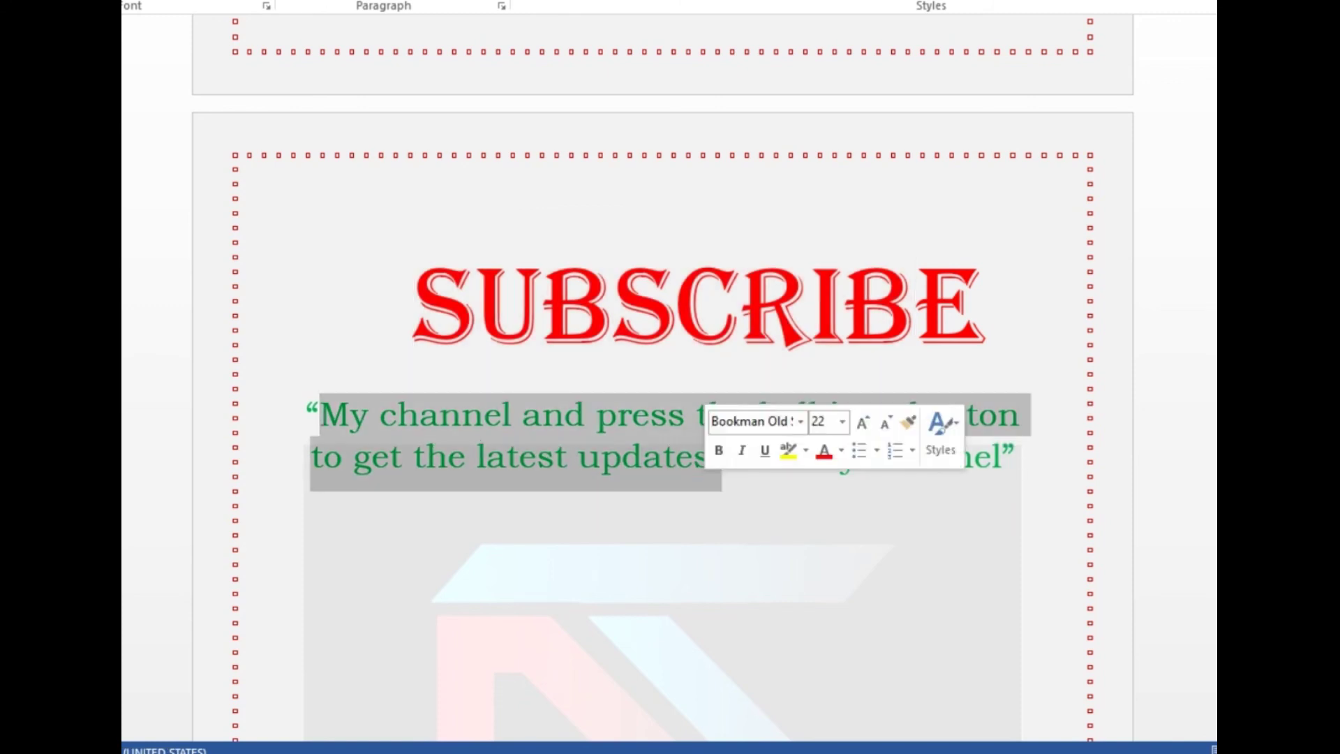